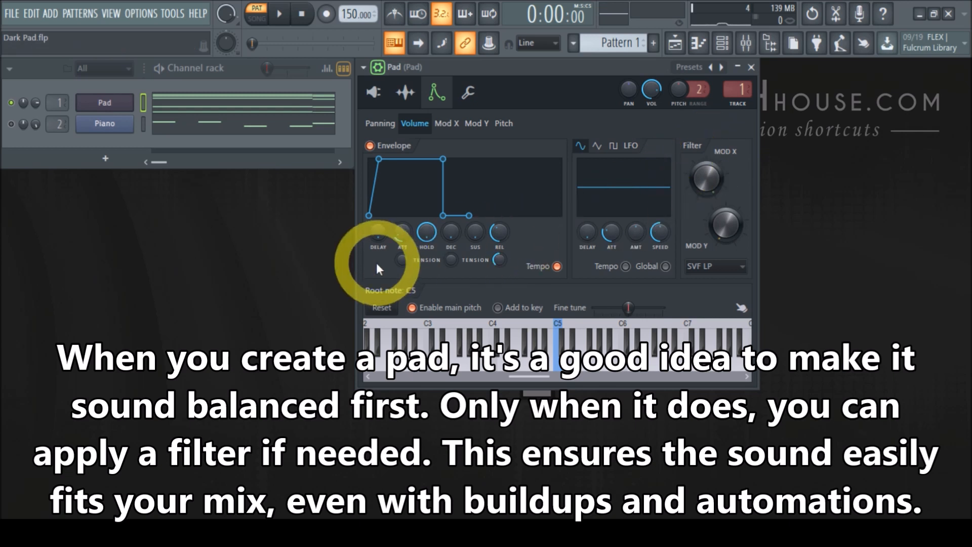
# Step: Play back the pad pattern, stop it, and try out the Mod X filter frequency
pyautogui.click(281, 15)
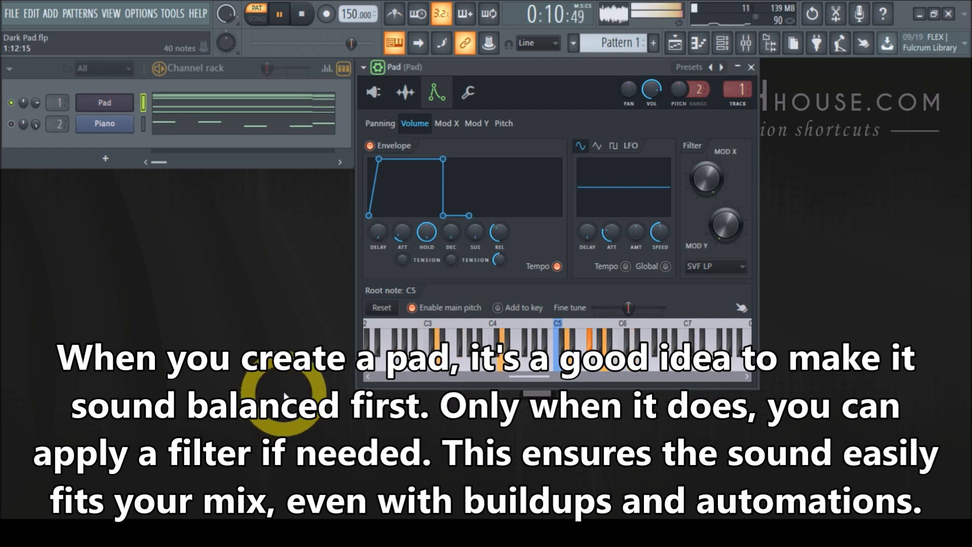
pyautogui.click(303, 15)
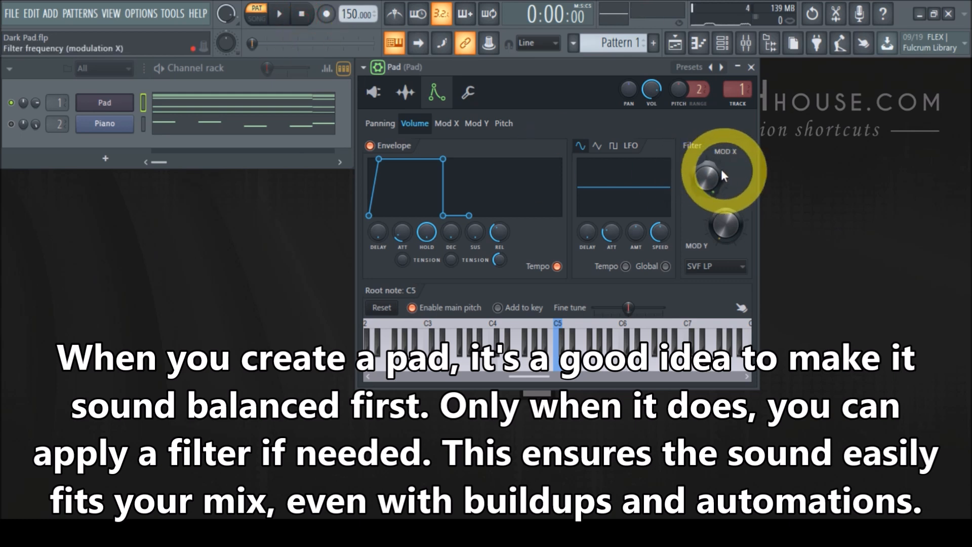
pyautogui.moveTo(712, 171); pyautogui.dragTo(708, 352)
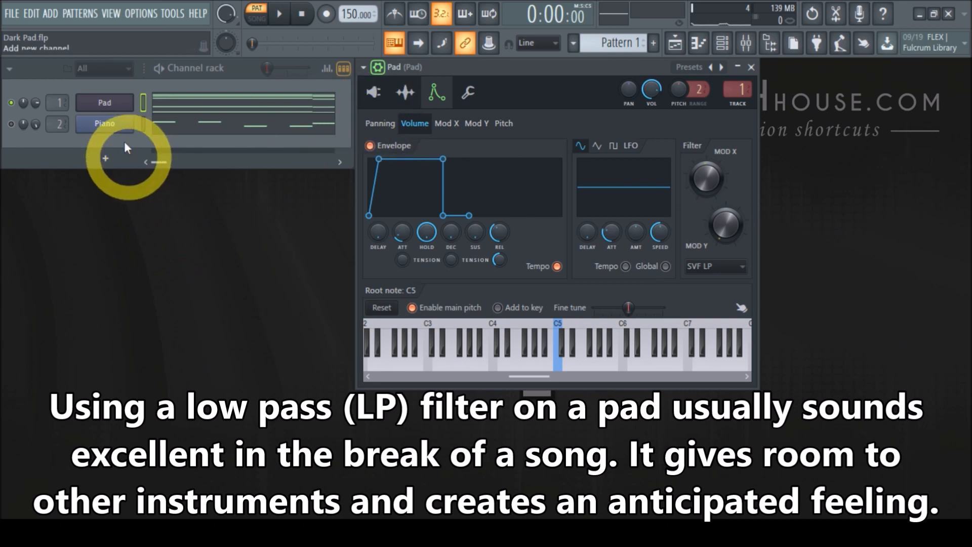
# Step: Review the pad's 3x Osc oscillator settings and try out the Phase Rand amount
pyautogui.click(373, 93)
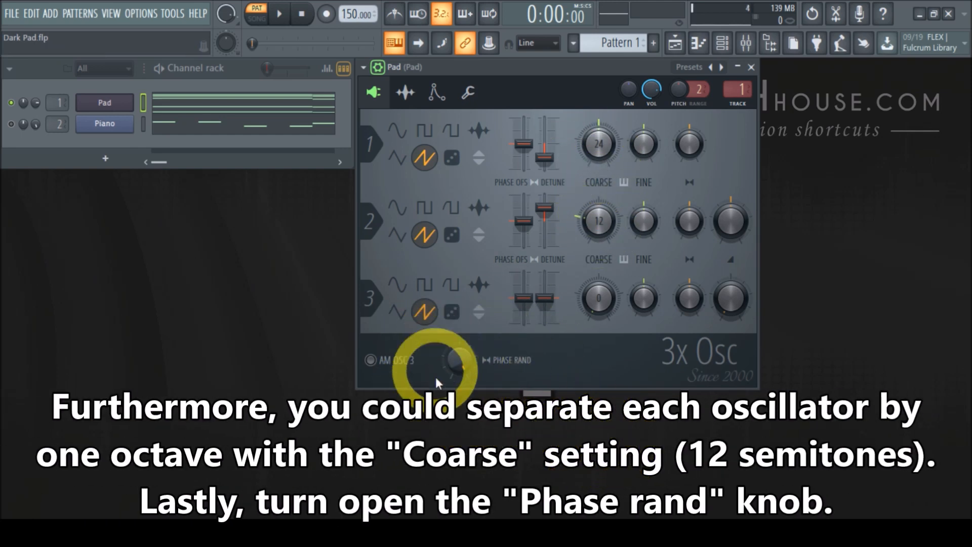
pyautogui.moveTo(450, 389); pyautogui.dragTo(449, 372)
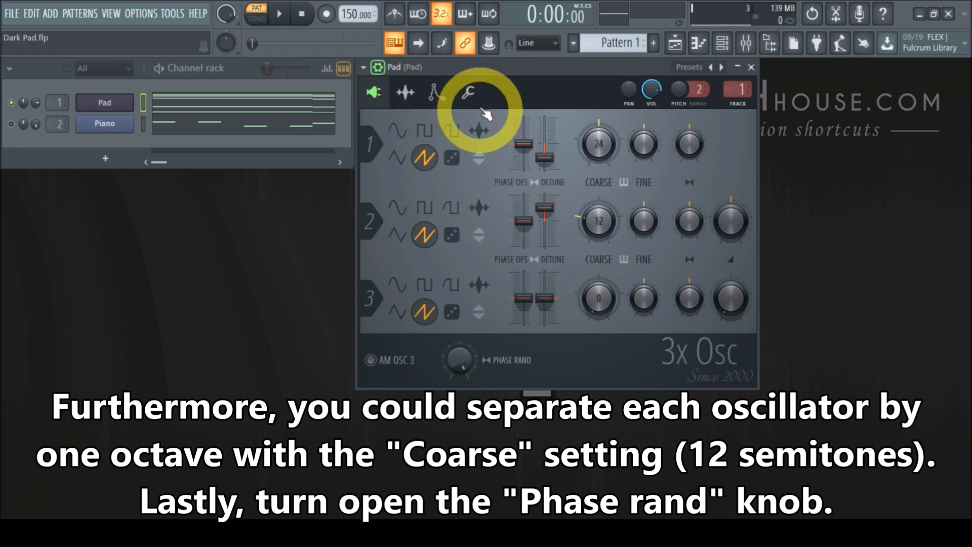
# Step: Examine the attack in the pad's volume envelope and compare it with the pitch modulation settings
pyautogui.click(445, 99)
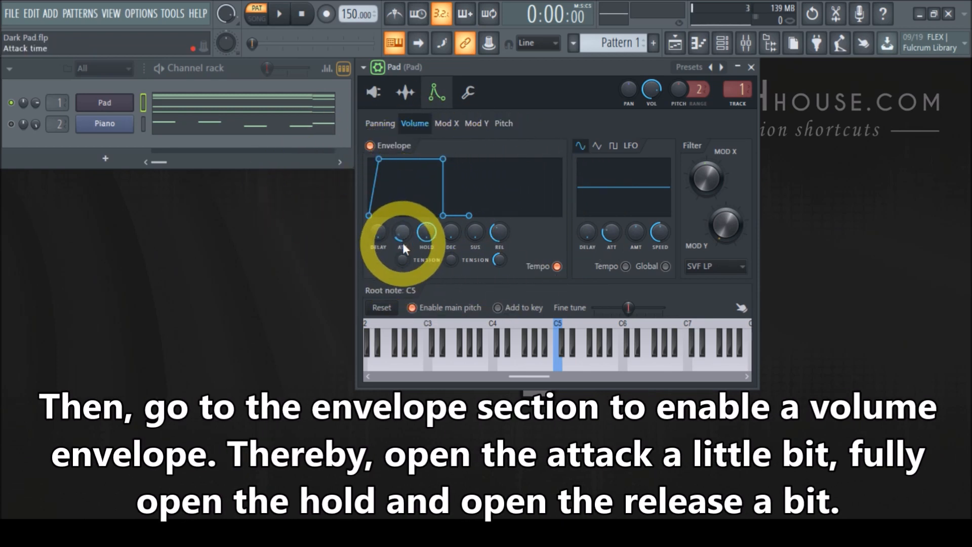
pyautogui.moveTo(401, 244); pyautogui.dragTo(397, 237)
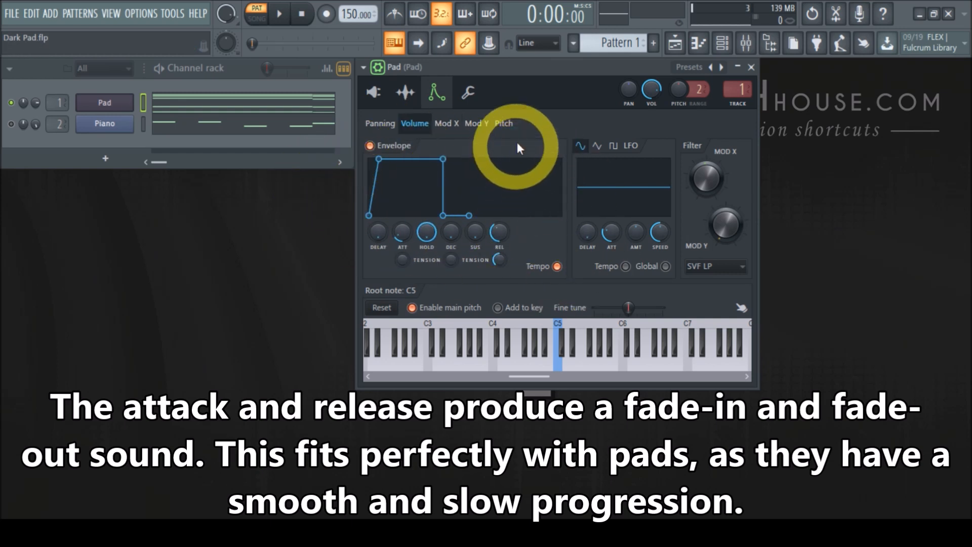
pyautogui.click(504, 124)
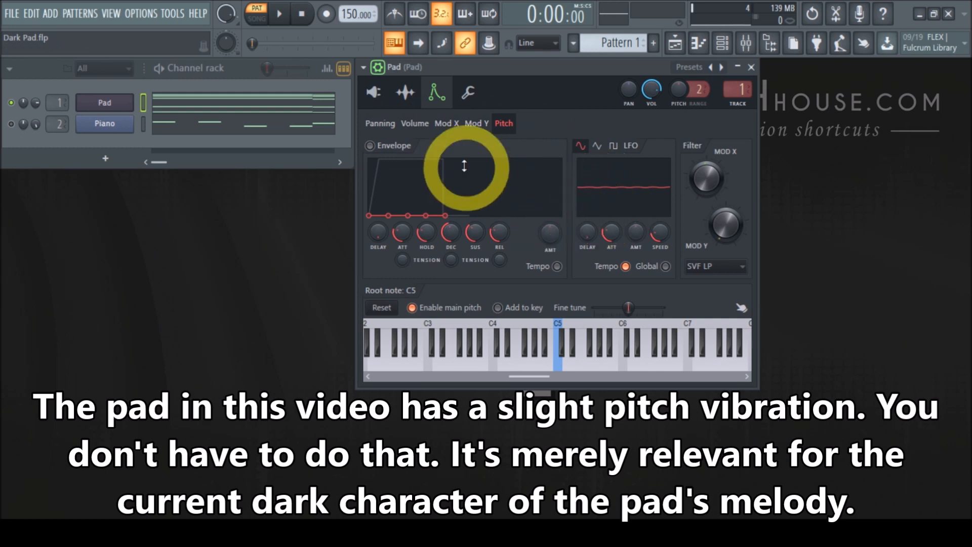
pyautogui.click(414, 123)
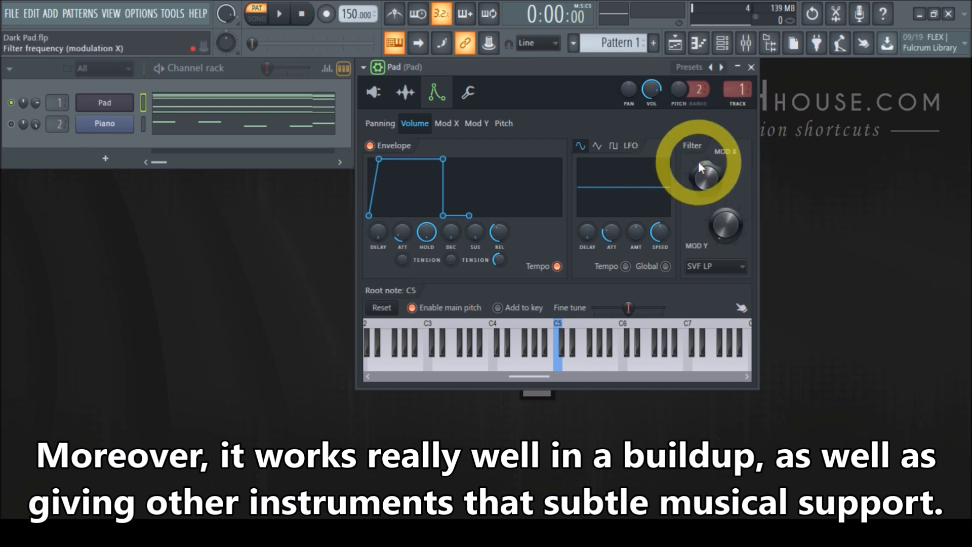
# Step: Examine the filter types available for the pad without changing the SVF LP selection
pyautogui.click(714, 266)
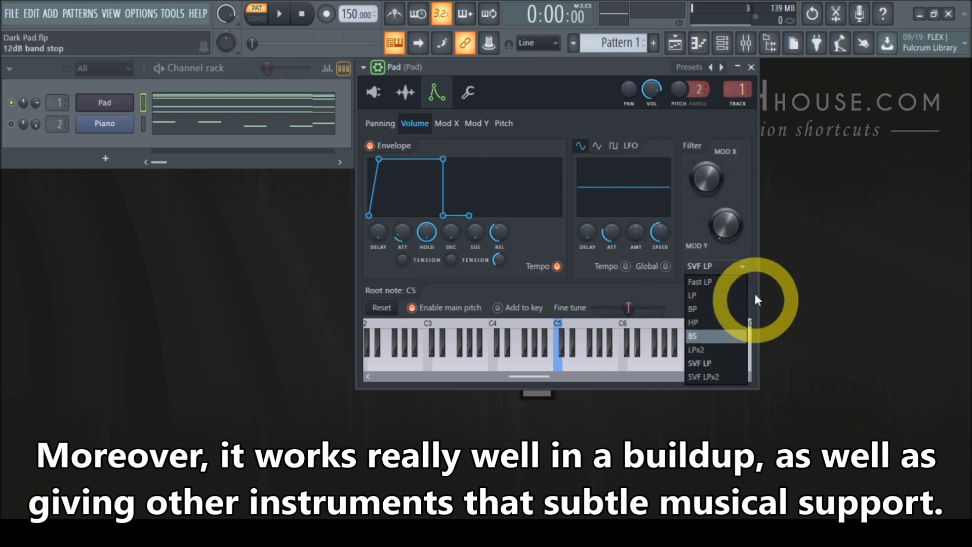
pyautogui.click(745, 175)
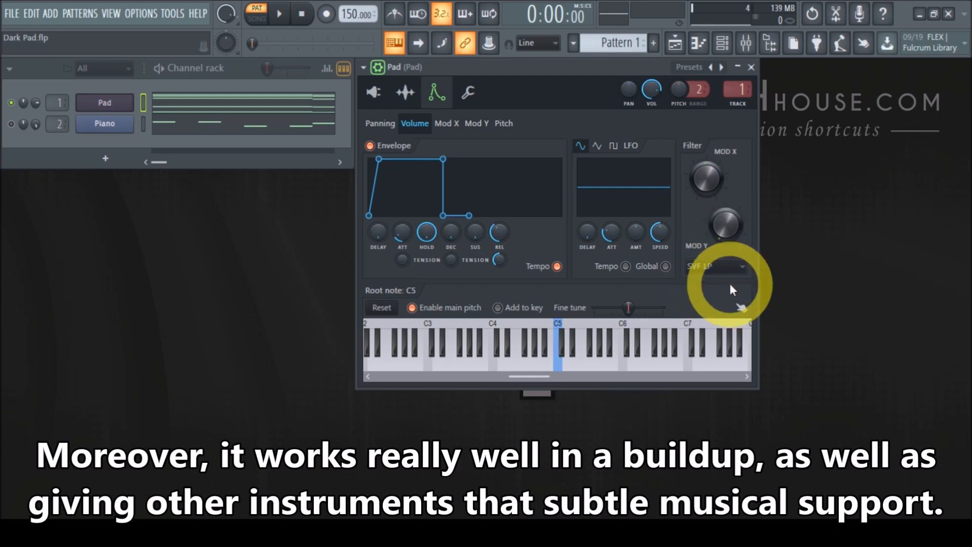
pyautogui.click(711, 268)
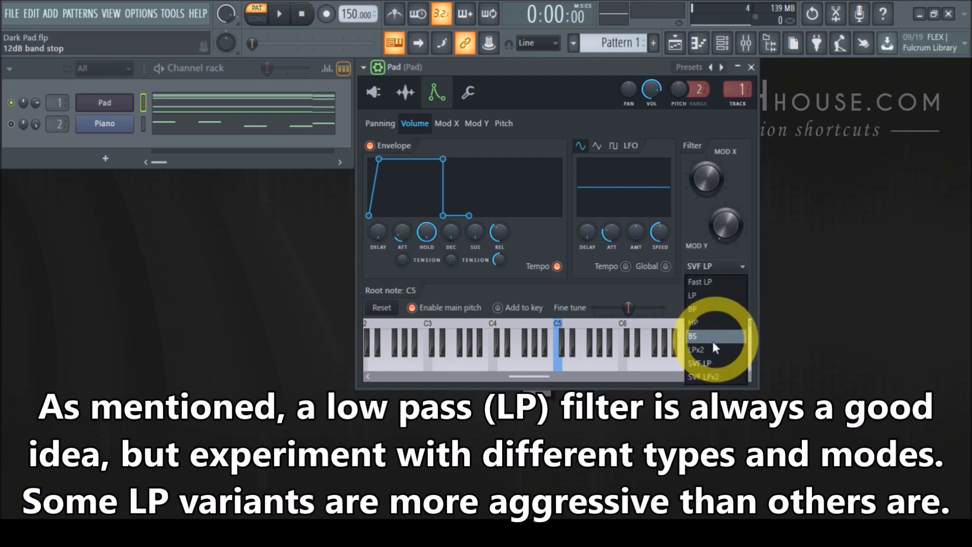
pyautogui.click(735, 172)
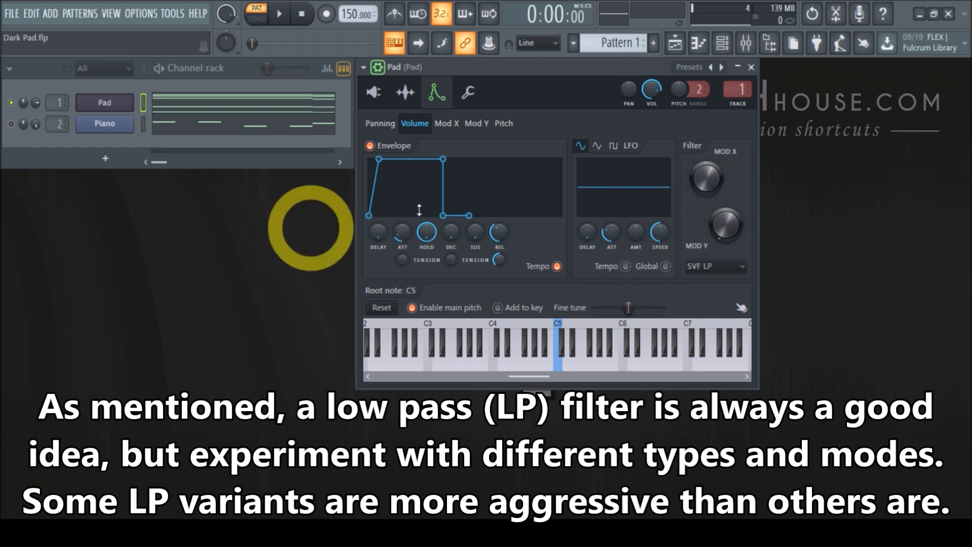
# Step: Review the pad's miscellaneous channel settings and oscillators, and open its assigned mixer track 1
pyautogui.click(471, 95)
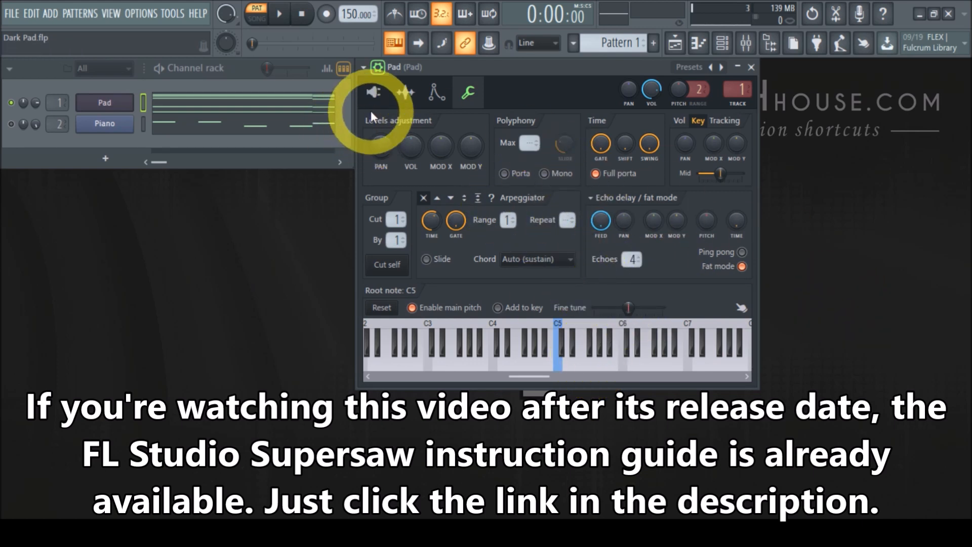
pyautogui.click(373, 92)
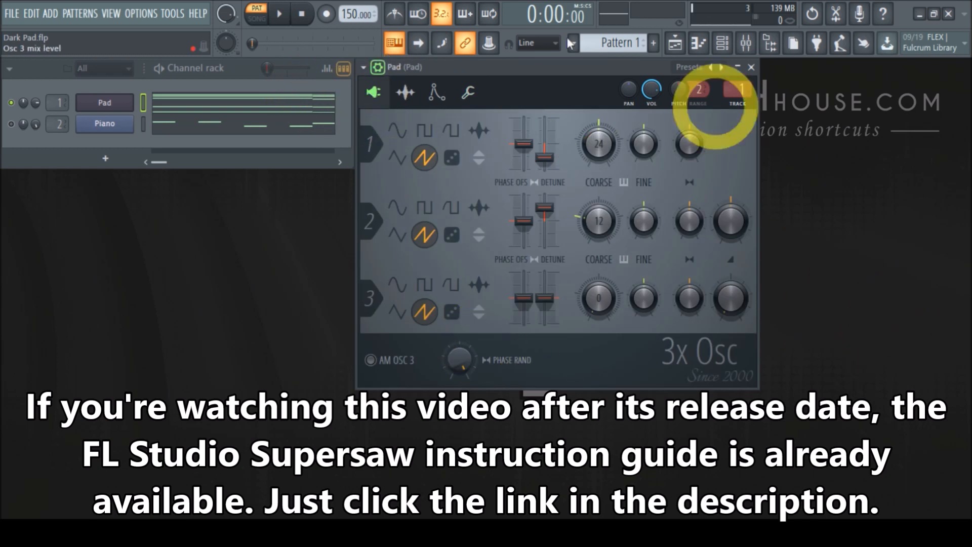
pyautogui.doubleClick(736, 90)
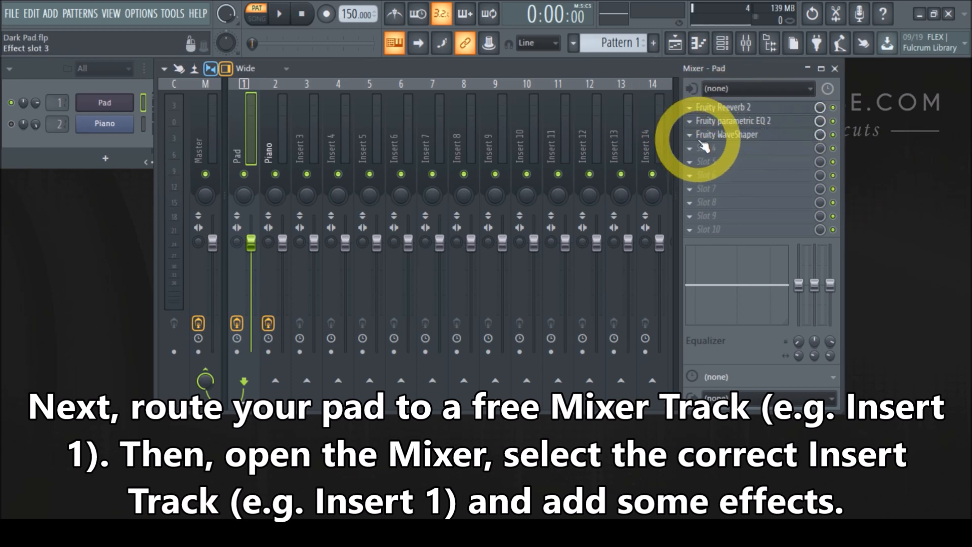
# Step: Inspect the Fruity Reeverb 2 settings on the Pad mixer track and close the effect
pyautogui.click(740, 108)
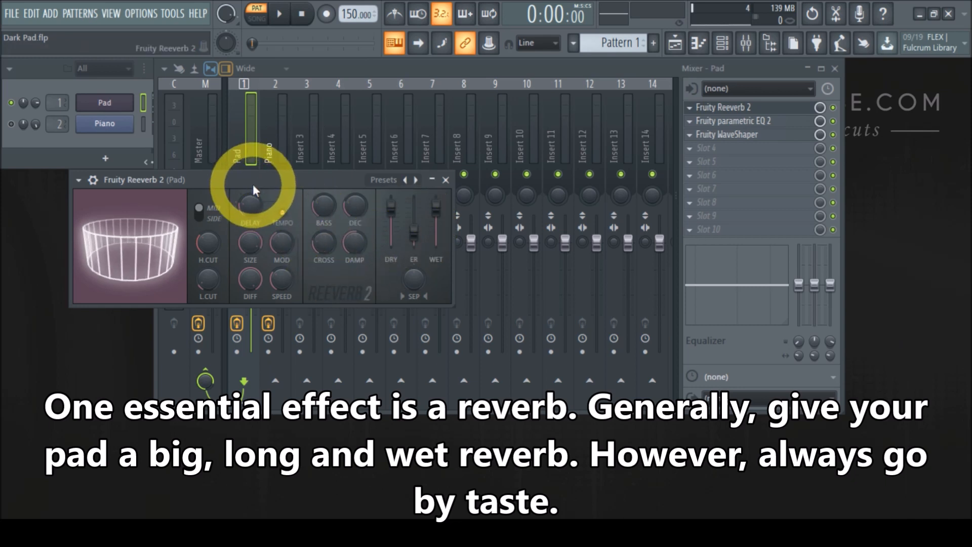
pyautogui.moveTo(235, 180); pyautogui.dragTo(208, 181)
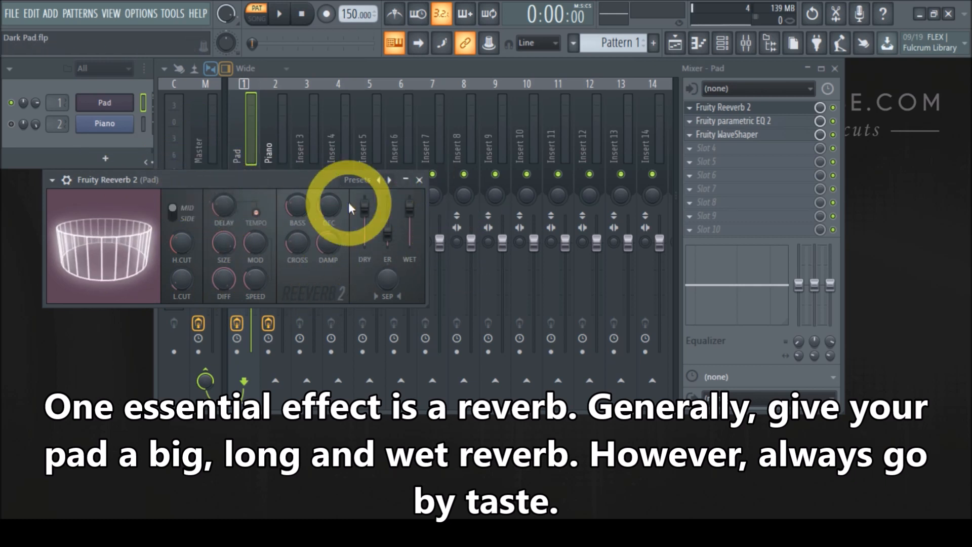
pyautogui.click(419, 179)
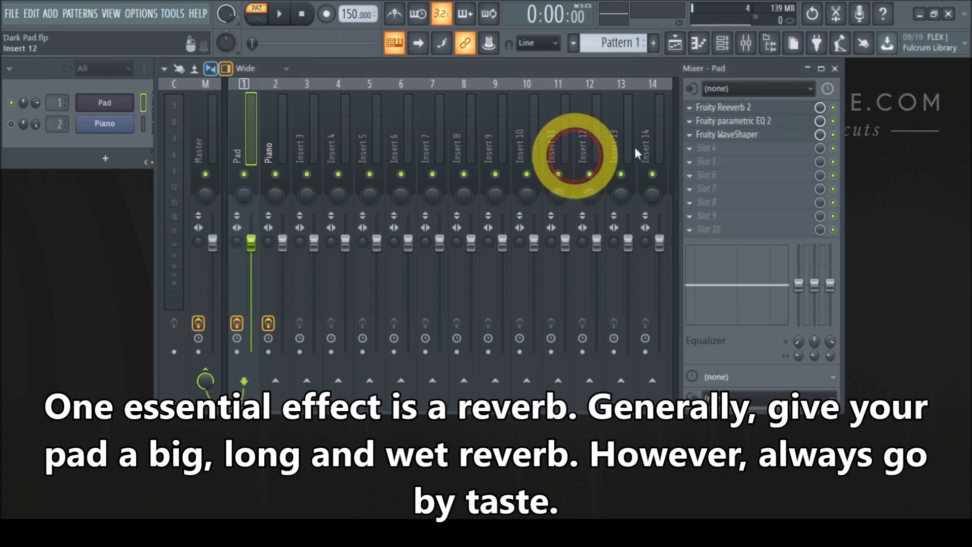
# Step: Inspect the Fruity parametric EQ 2 curve and the Fruity WaveShaper curve on the Pad mixer track, closing each effect
pyautogui.click(751, 126)
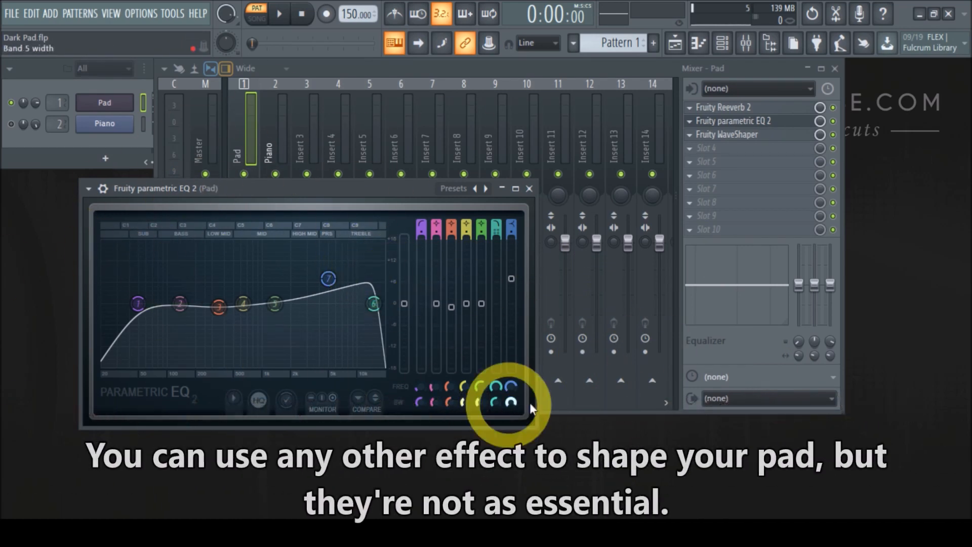
pyautogui.click(529, 188)
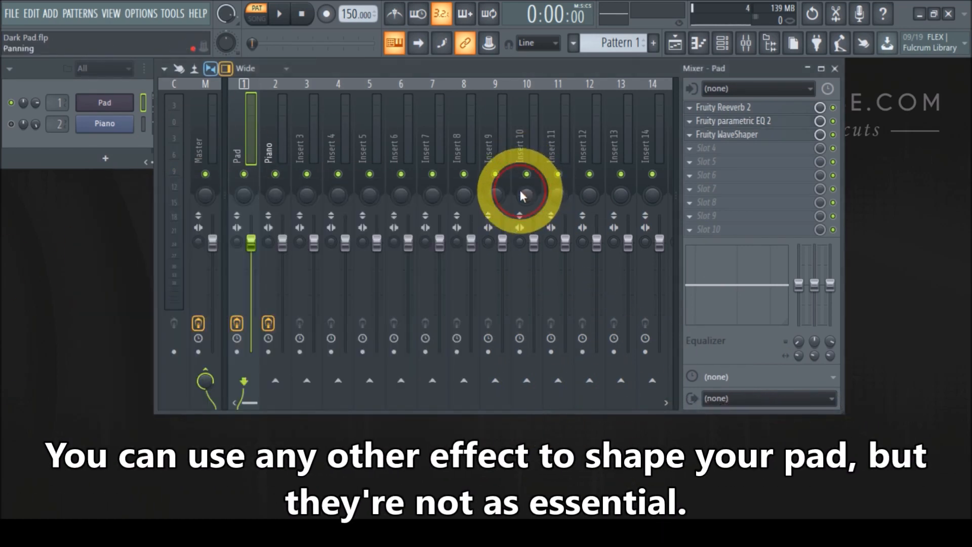
pyautogui.click(737, 135)
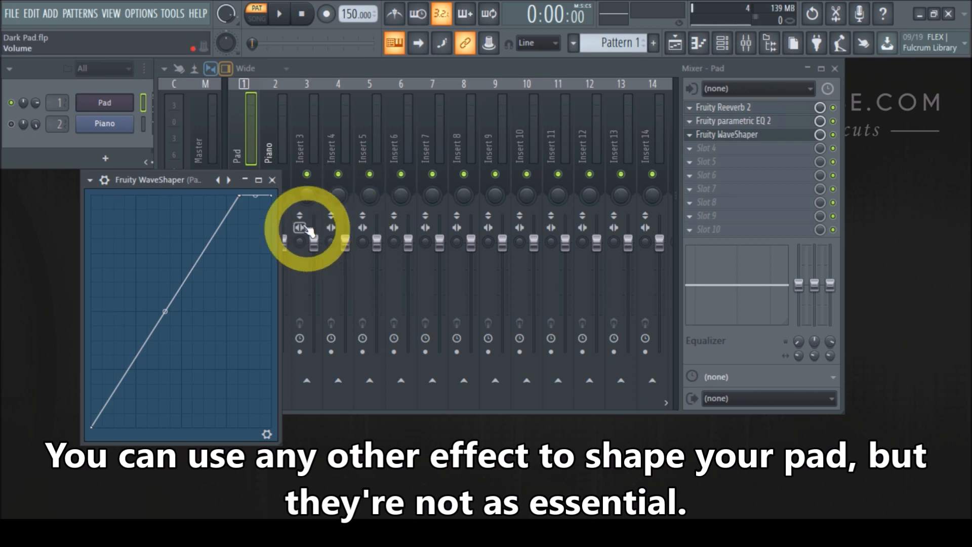
pyautogui.click(272, 180)
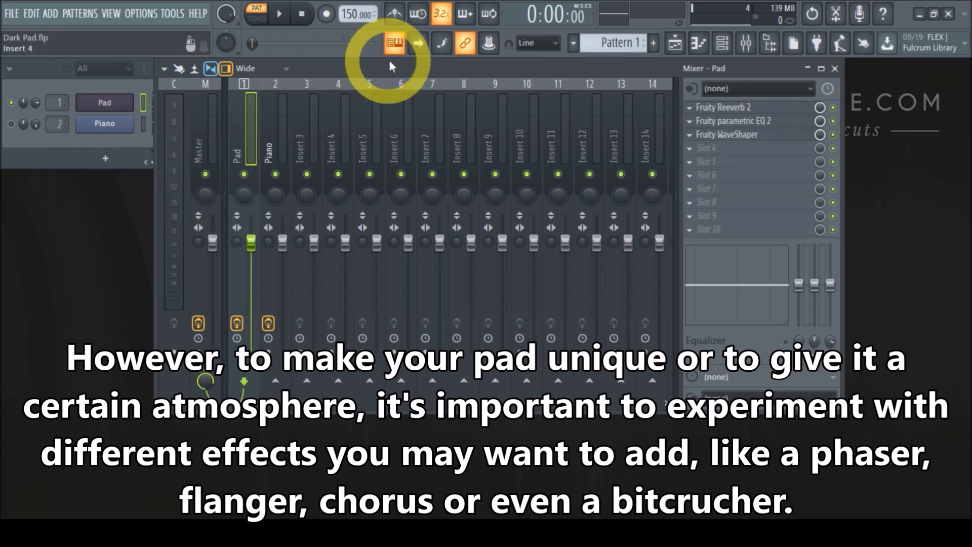
# Step: Close the mixer and put away the Pad instrument window, leaving only the Channel rack
pyautogui.moveTo(379, 67); pyautogui.dragTo(506, 70)
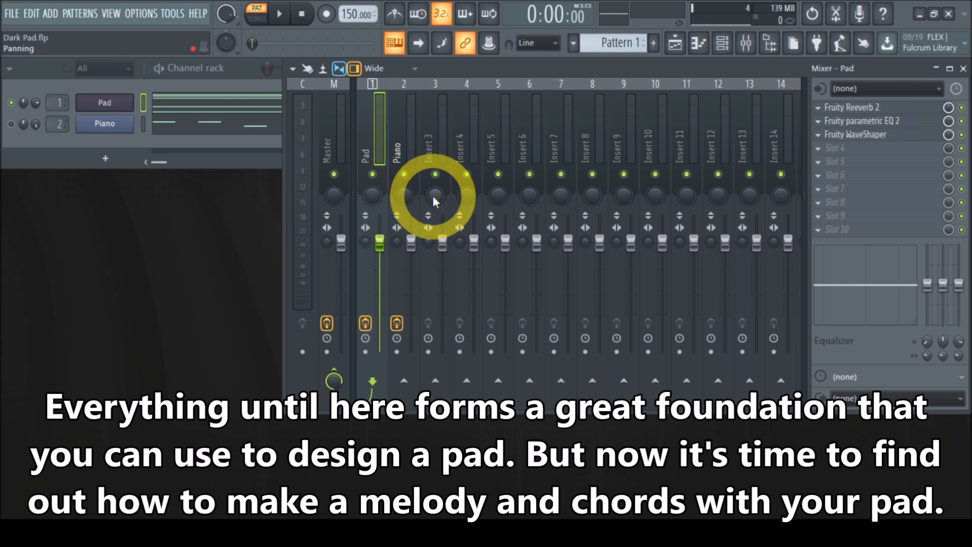
pyautogui.click(526, 76)
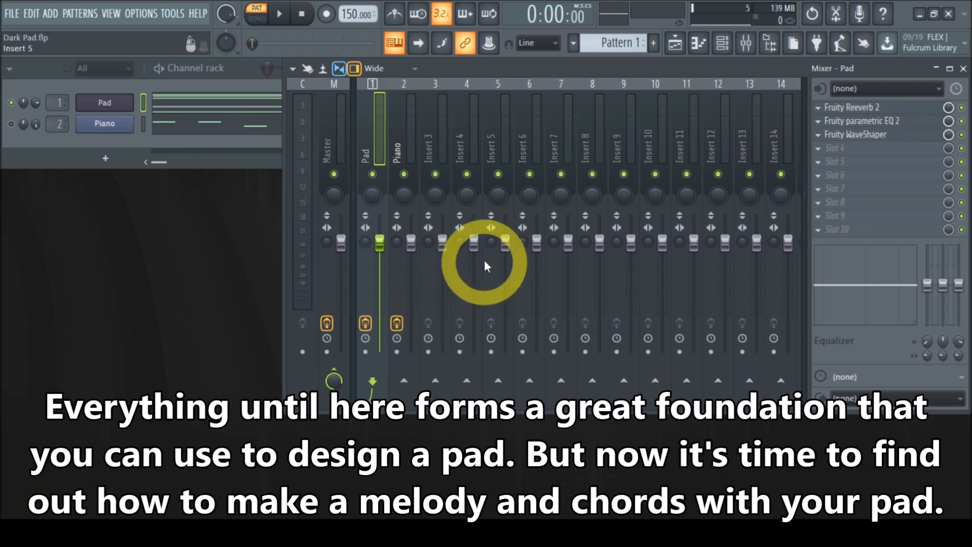
pyautogui.click(963, 69)
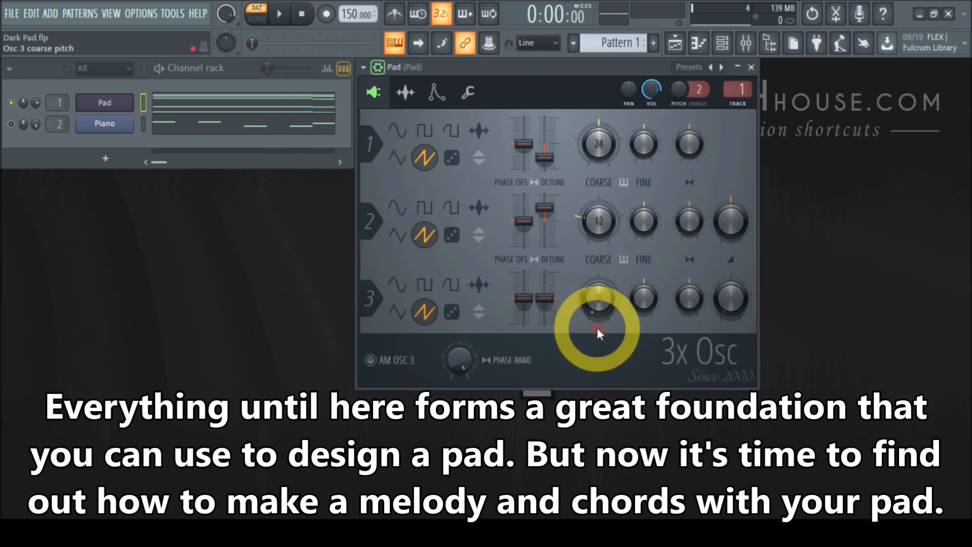
pyautogui.click(741, 71)
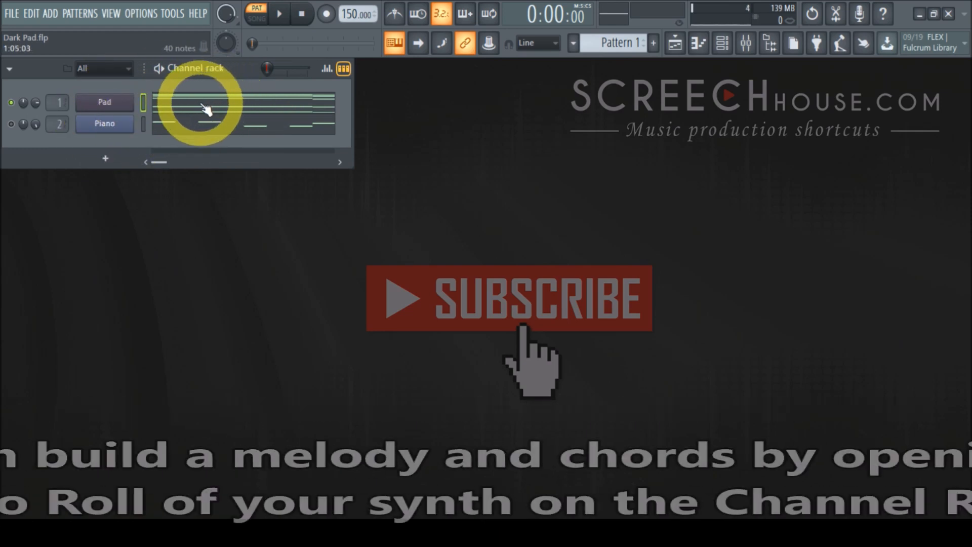
# Step: Examine the Pad's long chord notes in its piano roll across the eight bars, and close it
pyautogui.click(210, 106)
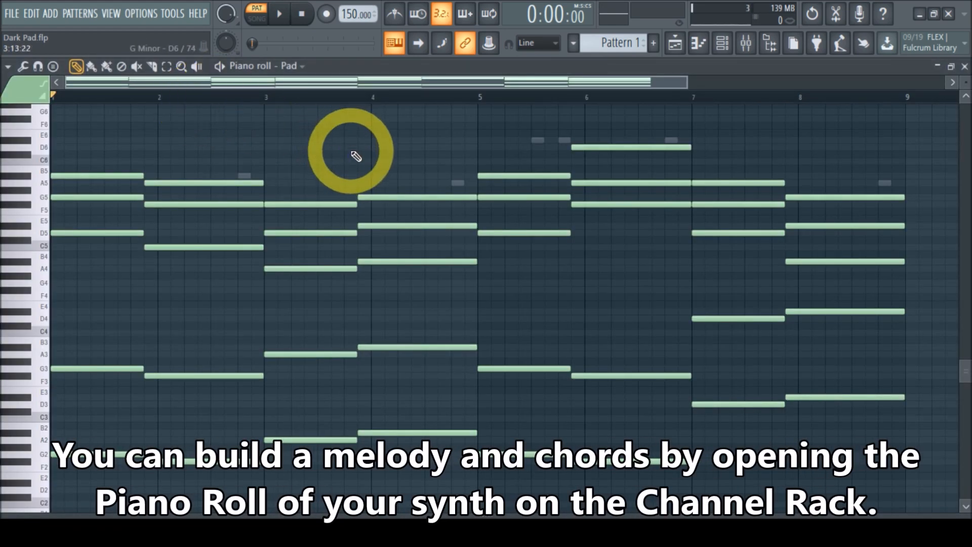
pyautogui.scroll(1, 356, 156)
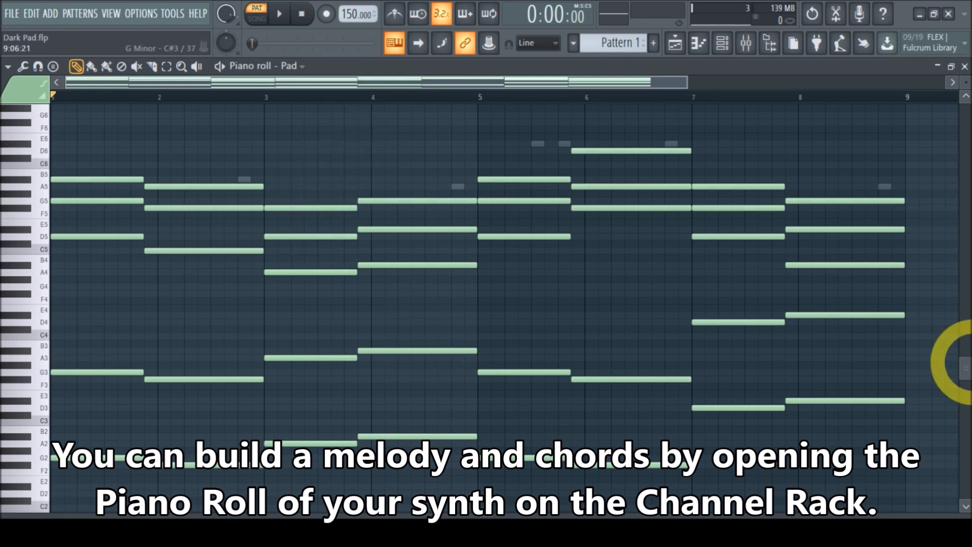
pyautogui.moveTo(966, 372); pyautogui.dragTo(968, 381)
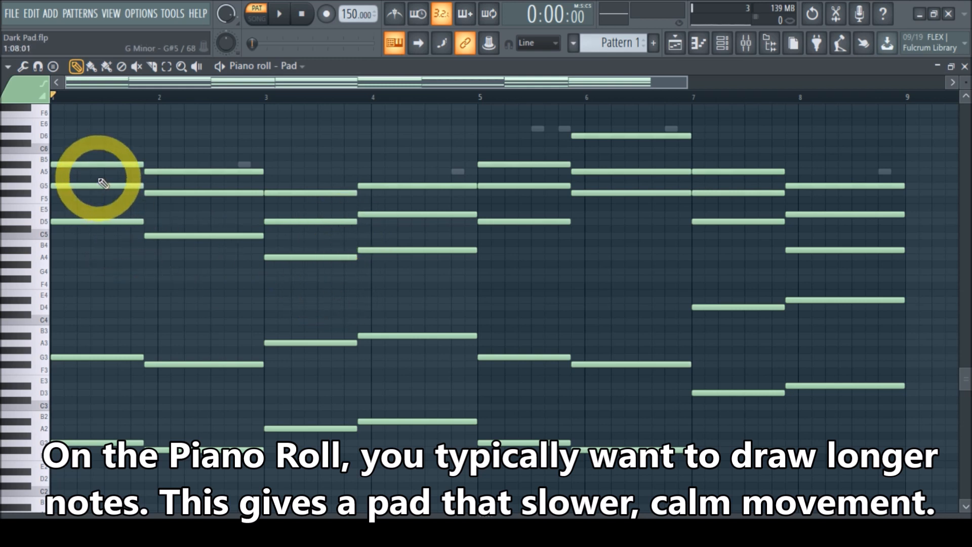
pyautogui.moveTo(965, 377); pyautogui.dragTo(965, 370)
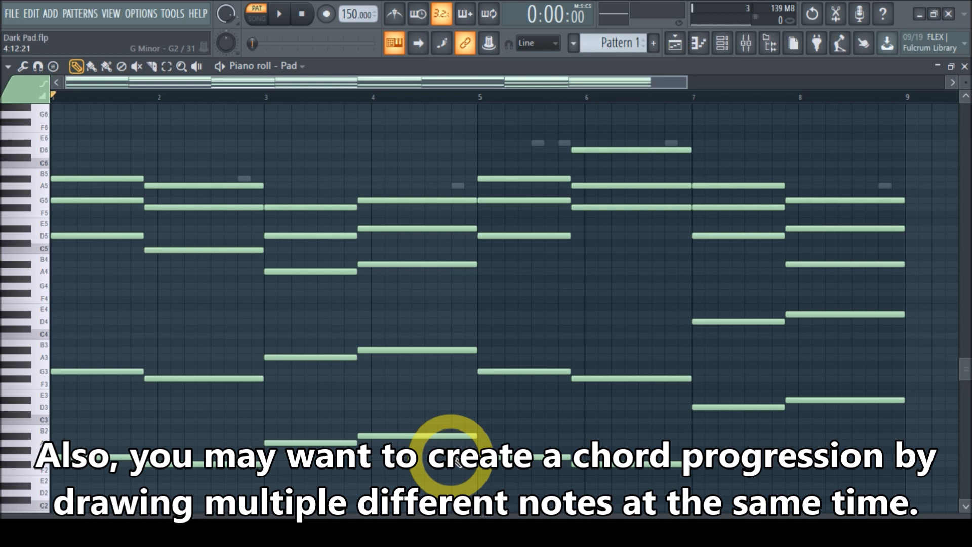
pyautogui.click(964, 66)
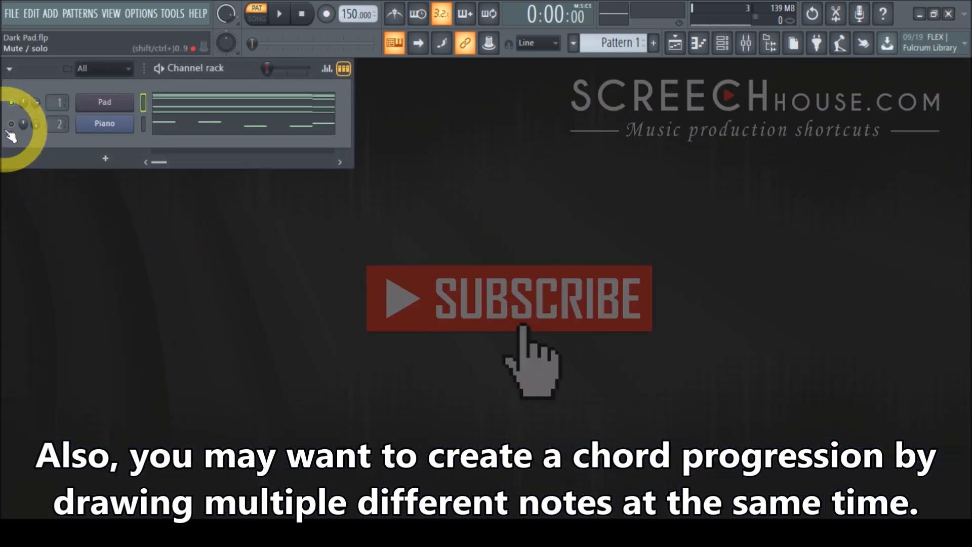
# Step: Review the Piano channel's notes in its piano roll, and play the pattern with Piano unmuted alongside the Pad
pyautogui.click(171, 135)
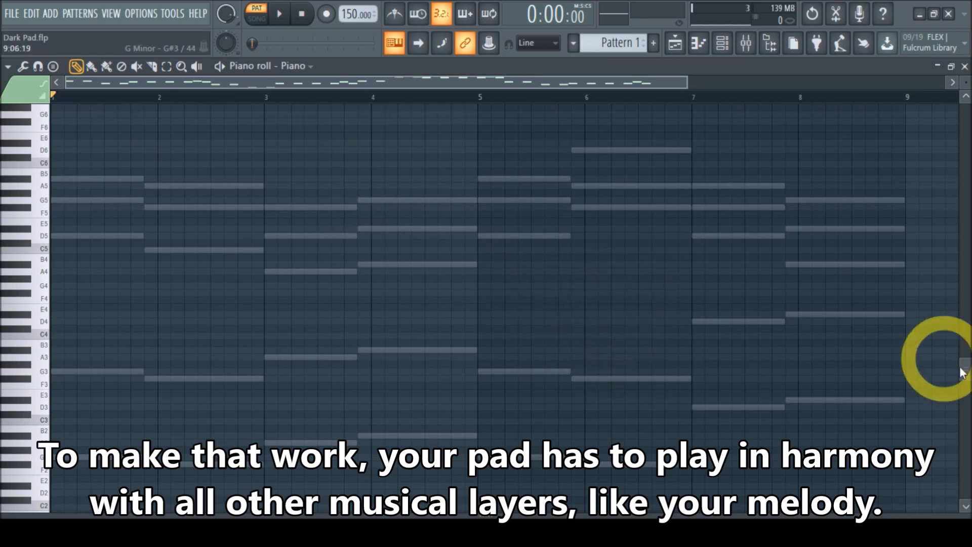
pyautogui.moveTo(968, 379); pyautogui.dragTo(967, 322)
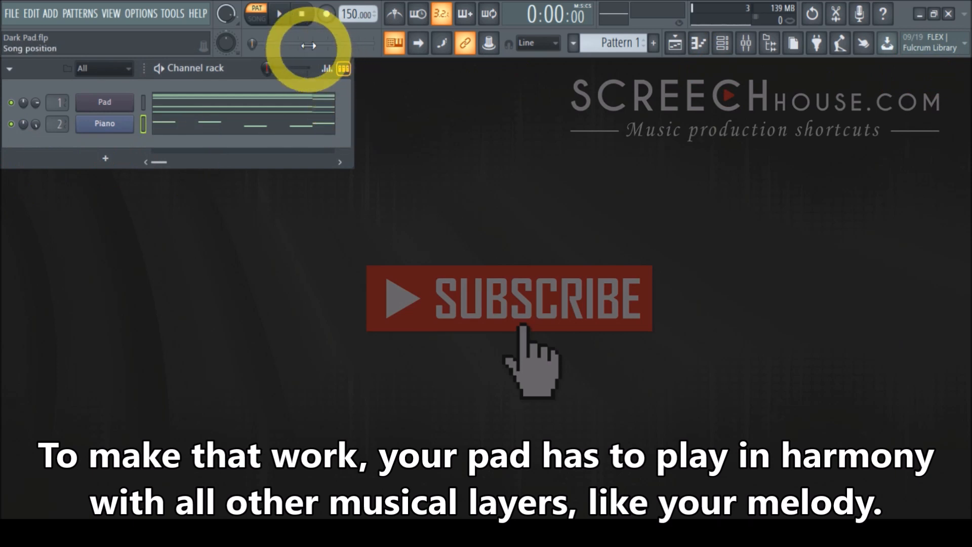
pyautogui.click(282, 18)
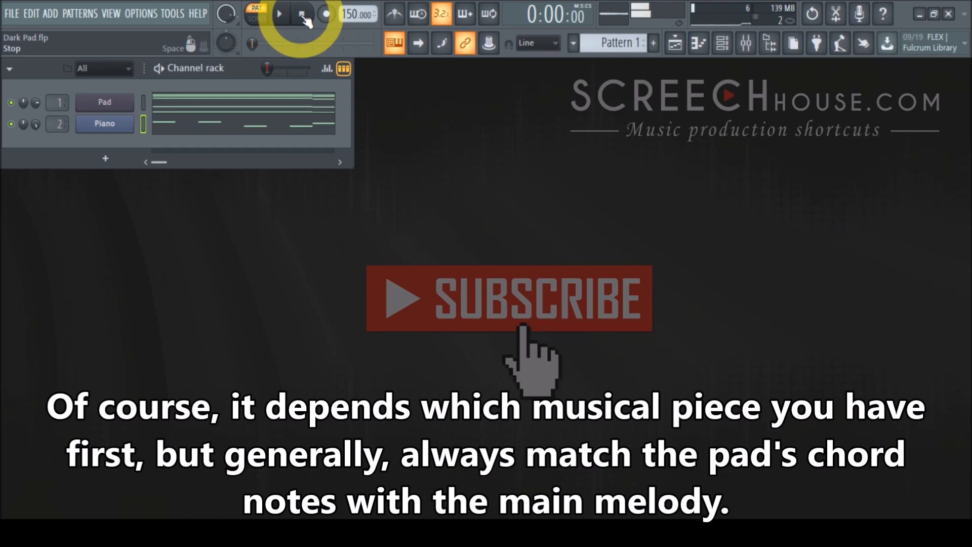
# Step: Transpose all of the Piano melody's notes down two octaves in its piano roll and deselect them
pyautogui.click(254, 134)
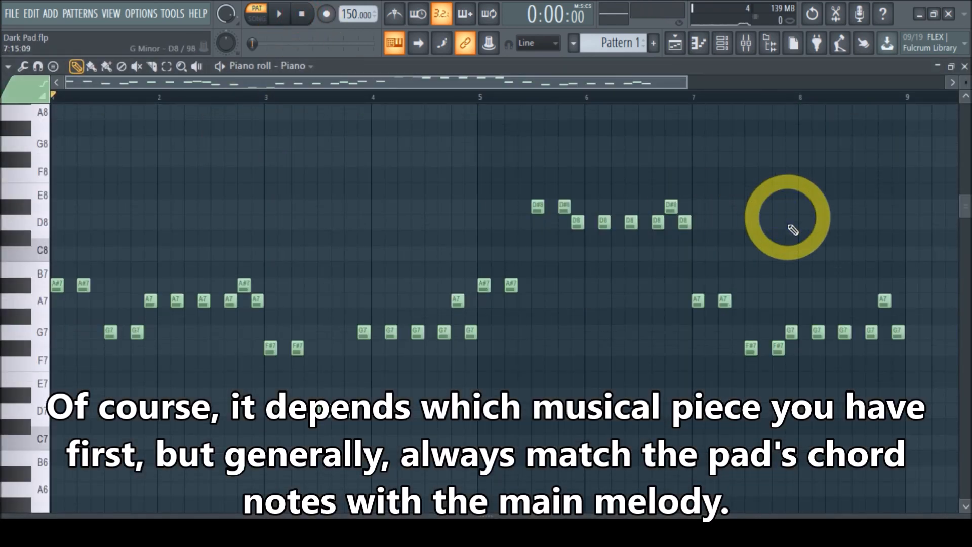
pyautogui.scroll(-5, 785, 233)
pyautogui.hotkey('ctrl', 'a')
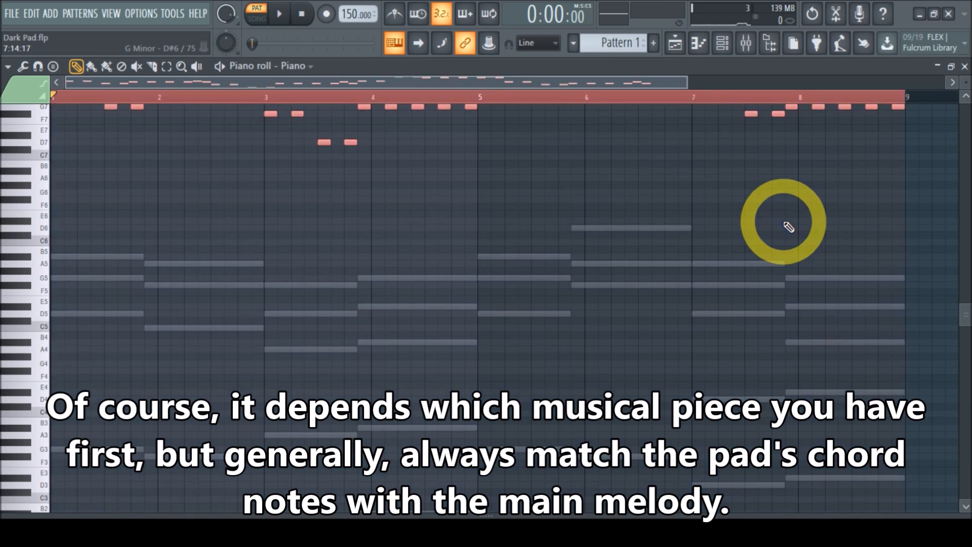
pyautogui.hotkey('ctrl', 'Down')
pyautogui.hotkey('ctrl', 'Down')
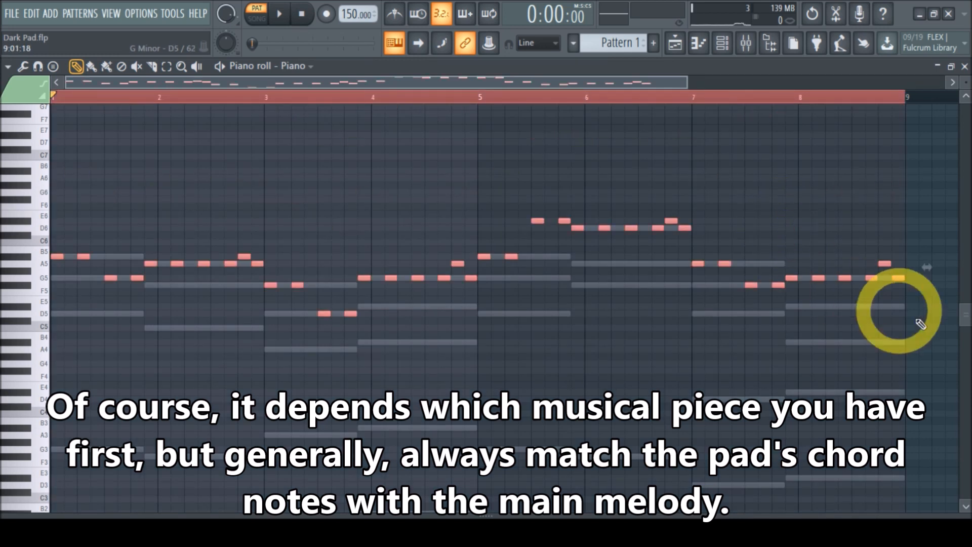
pyautogui.moveTo(966, 322); pyautogui.dragTo(967, 297)
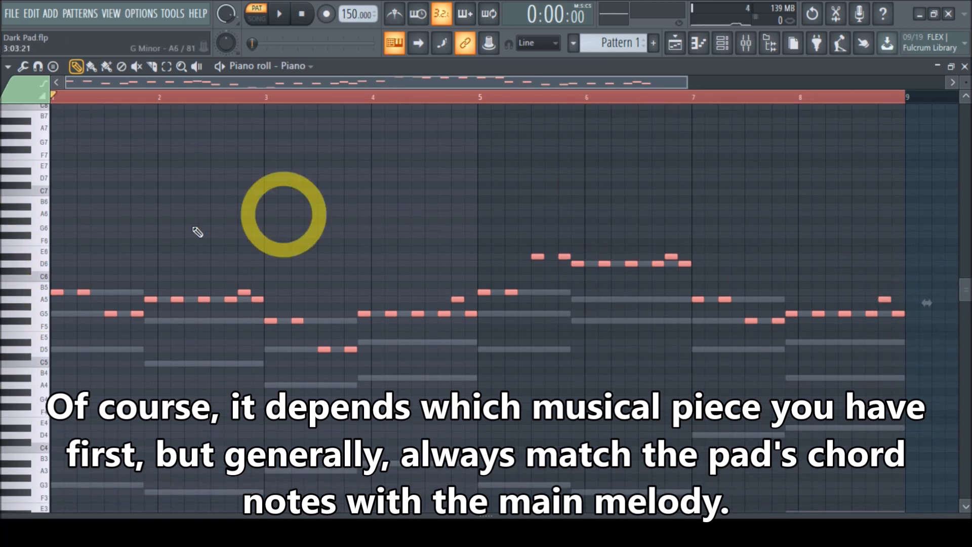
pyautogui.click(299, 194)
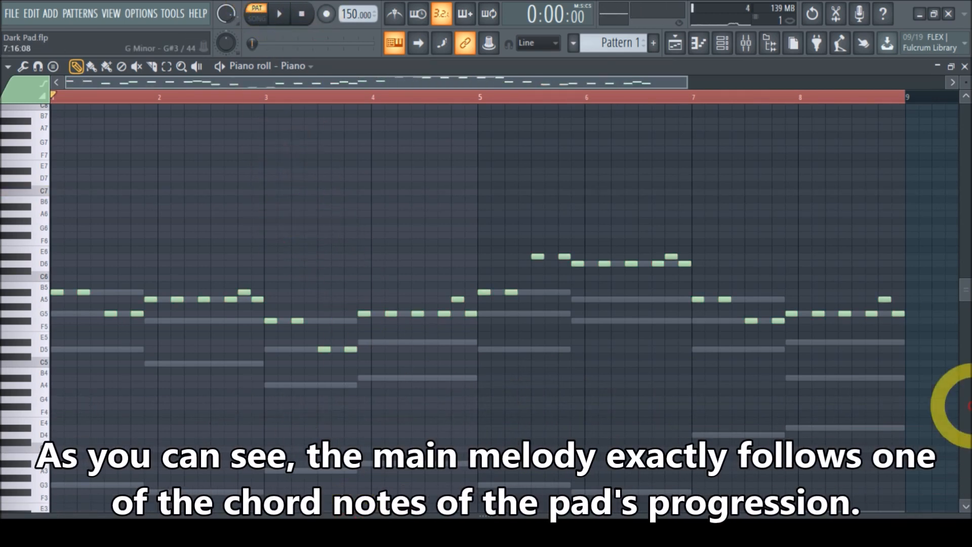
# Step: Compare the Piano melody's notes with the Pad's ghost chord notes at each chord change, and close the piano roll
pyautogui.moveTo(964, 293); pyautogui.dragTo(946, 375)
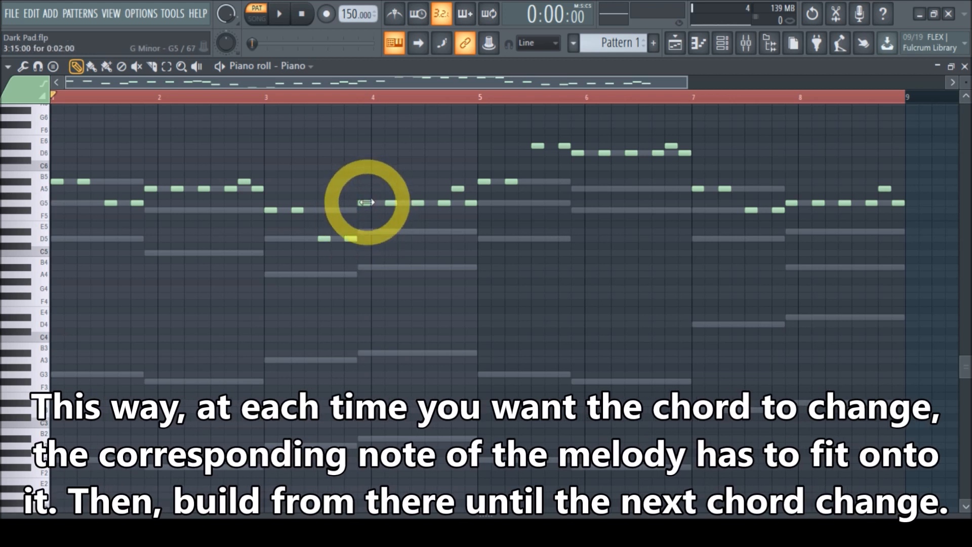
pyautogui.click(363, 203)
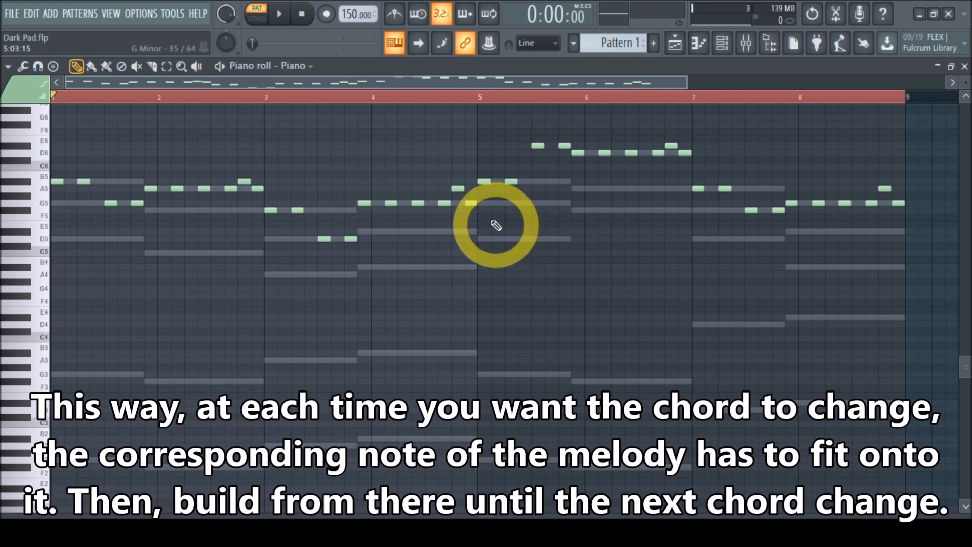
pyautogui.click(572, 156)
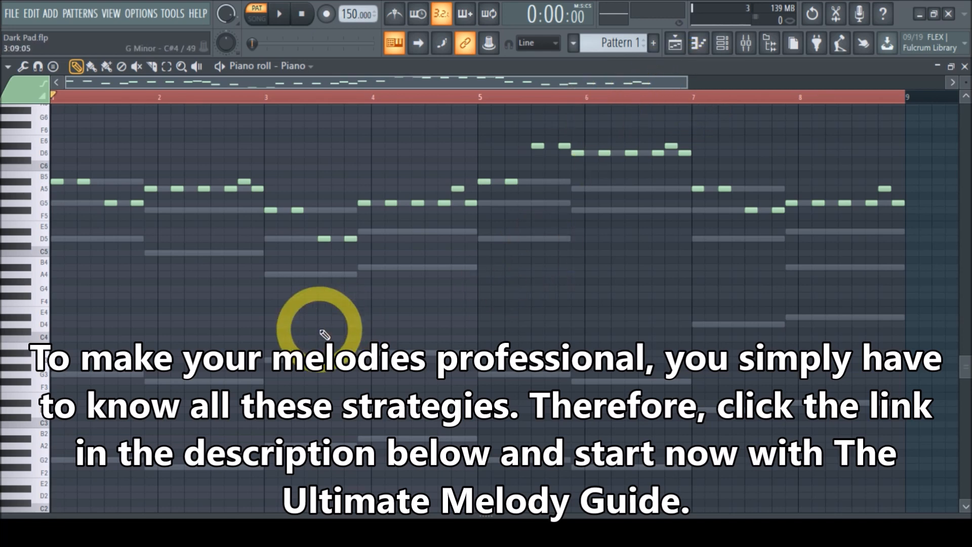
pyautogui.click(964, 66)
# Step: Review the Pad's 3x Osc oscillator, envelope and miscellaneous settings, and close the instrument window
pyautogui.click(108, 104)
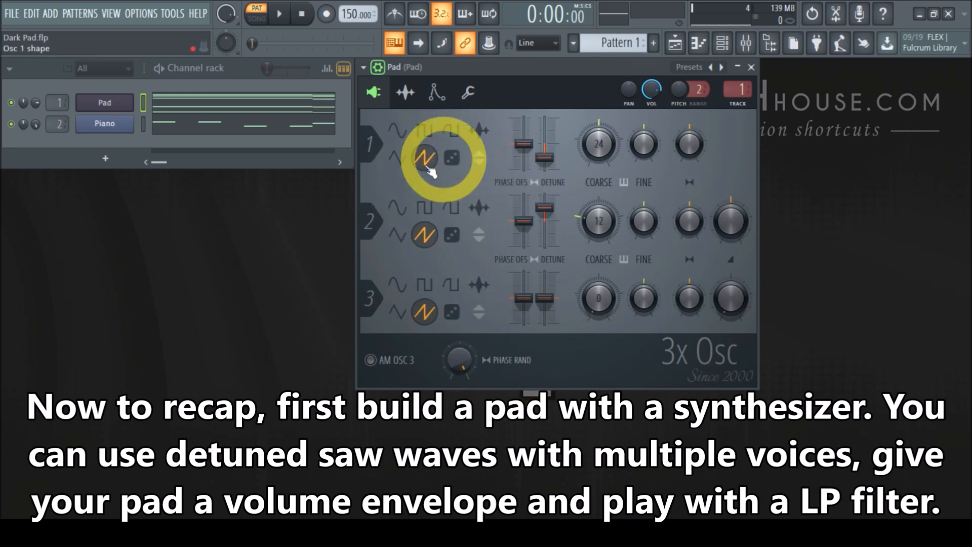
pyautogui.click(437, 93)
pyautogui.click(466, 97)
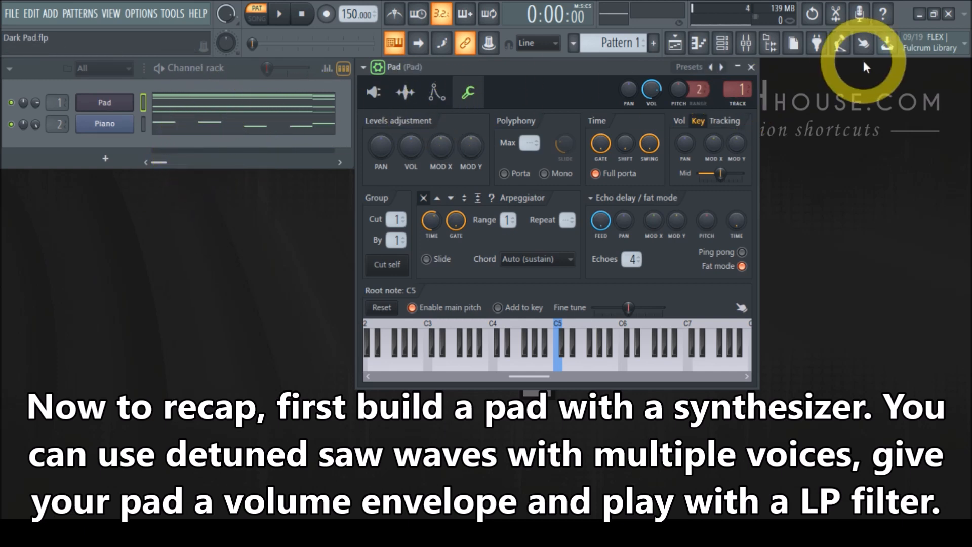
pyautogui.click(751, 67)
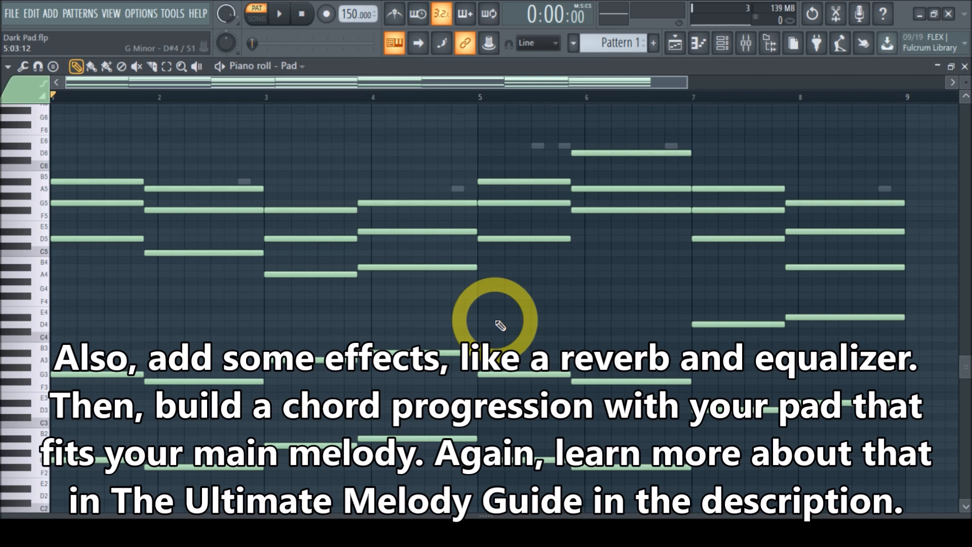
# Step: Look over the Pad's chord progression in its piano roll, including the lowest notes, and close it
pyautogui.scroll(-2, 959, 369)
pyautogui.click(805, 260)
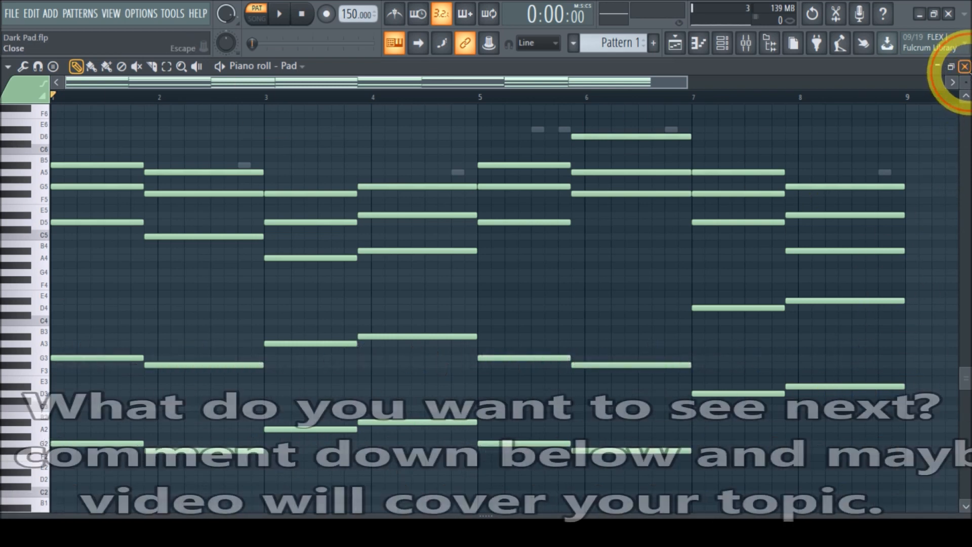
pyautogui.click(963, 66)
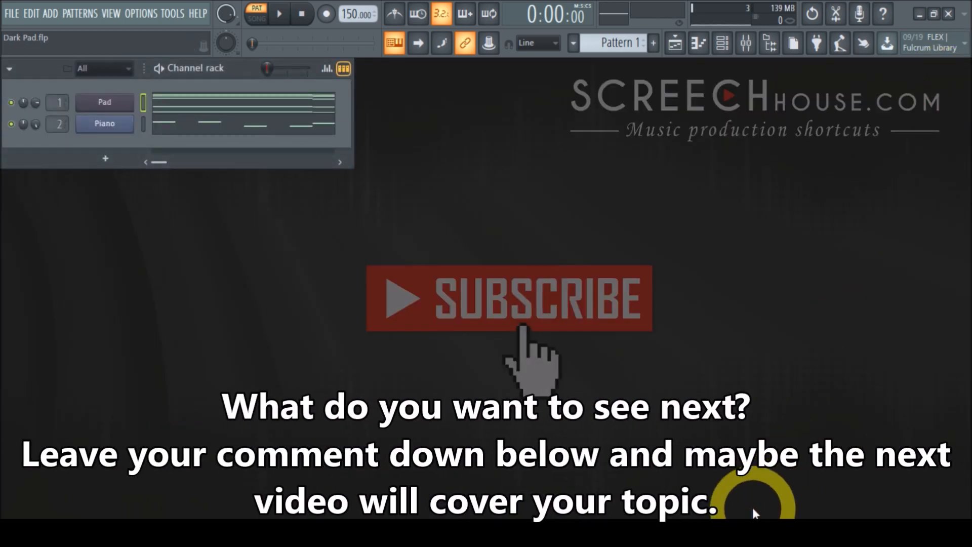